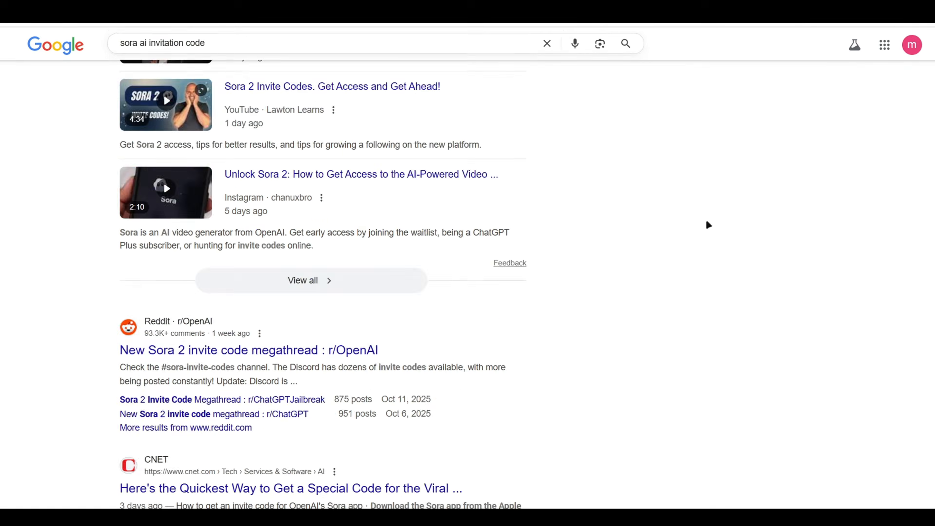
Step: Open the r/OpenAI Sora 2 invite code megathread from the search results and look through its comments for codes
{"action": "scroll", "coordinate": [708, 223], "scroll_direction": "down", "scroll_amount": 3}
{"action": "left_click", "coordinate": [237, 225]}
{"action": "scroll", "coordinate": [406, 264], "scroll_direction": "down", "scroll_amount": 10}
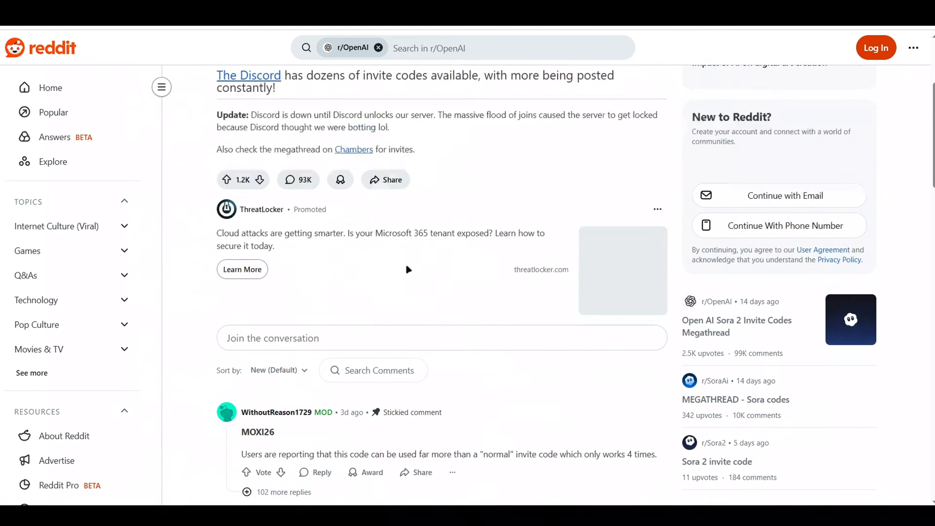
{"action": "scroll", "coordinate": [402, 318], "scroll_direction": "down", "scroll_amount": 15}
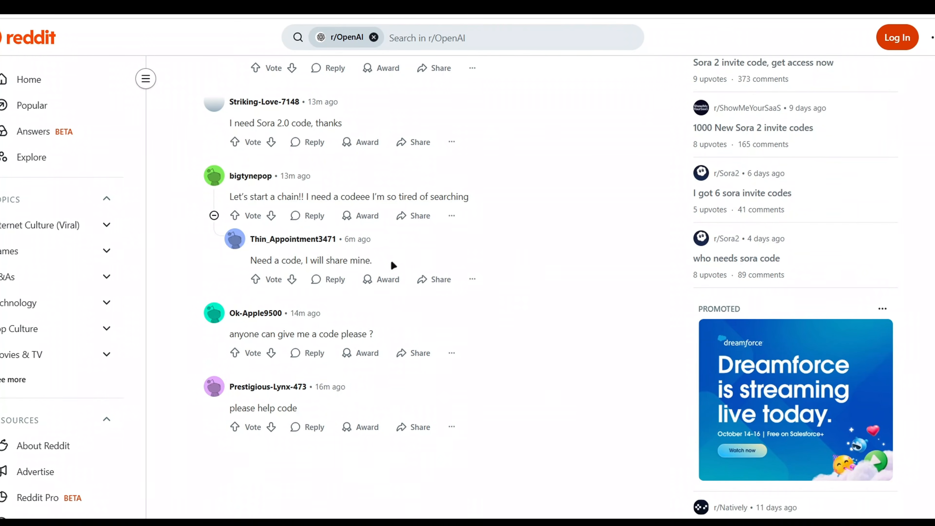
{"action": "scroll", "coordinate": [394, 261], "scroll_direction": "down", "scroll_amount": 4}
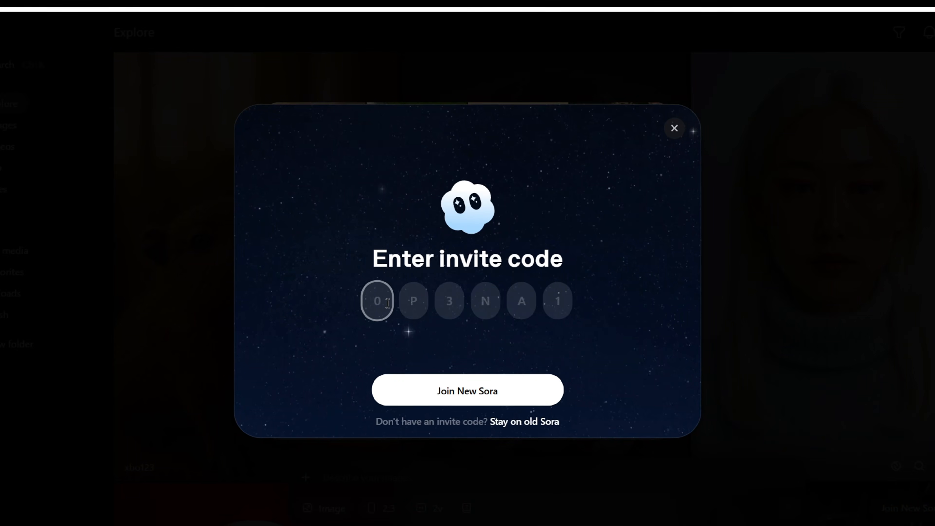
Step: Paste the invite code into Sora's invite code field
{"action": "right_click", "coordinate": [384, 300]}
{"action": "left_click", "coordinate": [426, 120]}
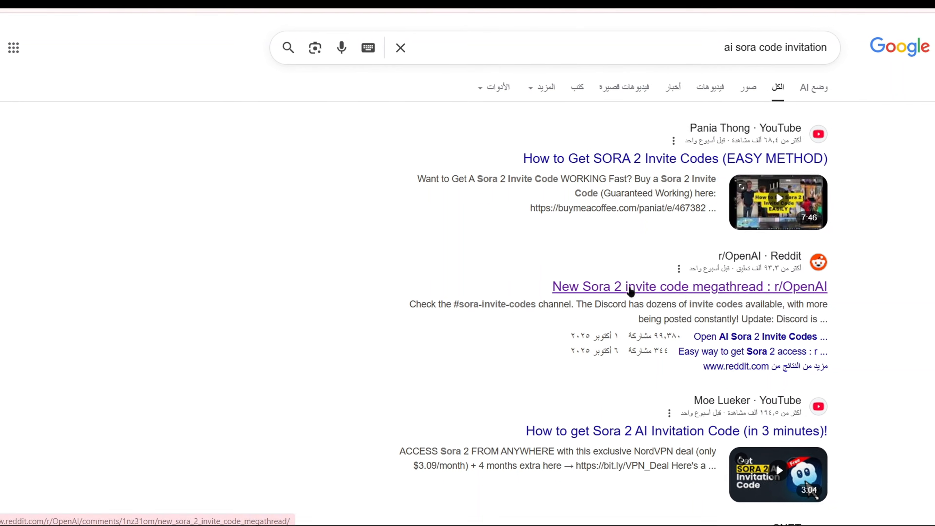
Step: Reopen the "New Sora 2 invite code megathread" on r/OpenAI and read the post and its newest comments
{"action": "left_click", "coordinate": [607, 288]}
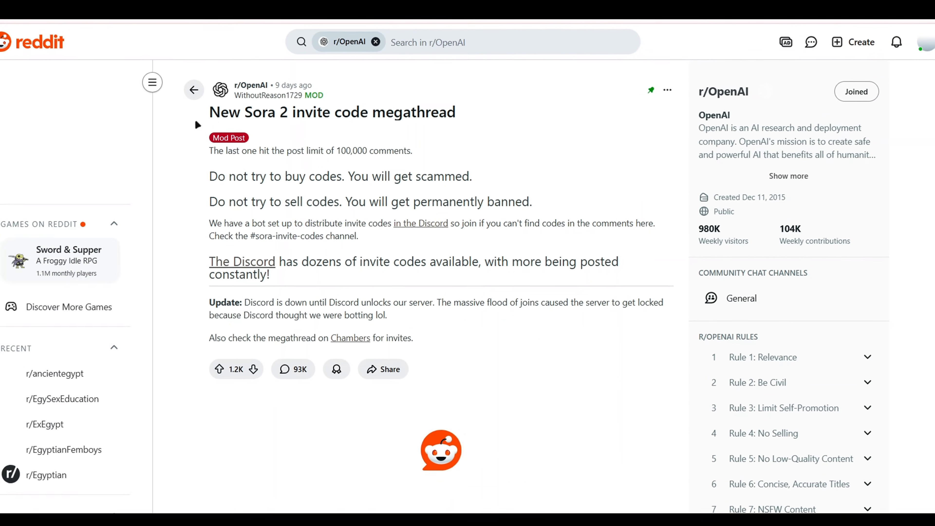
{"action": "scroll", "coordinate": [381, 236], "scroll_direction": "down", "scroll_amount": 2}
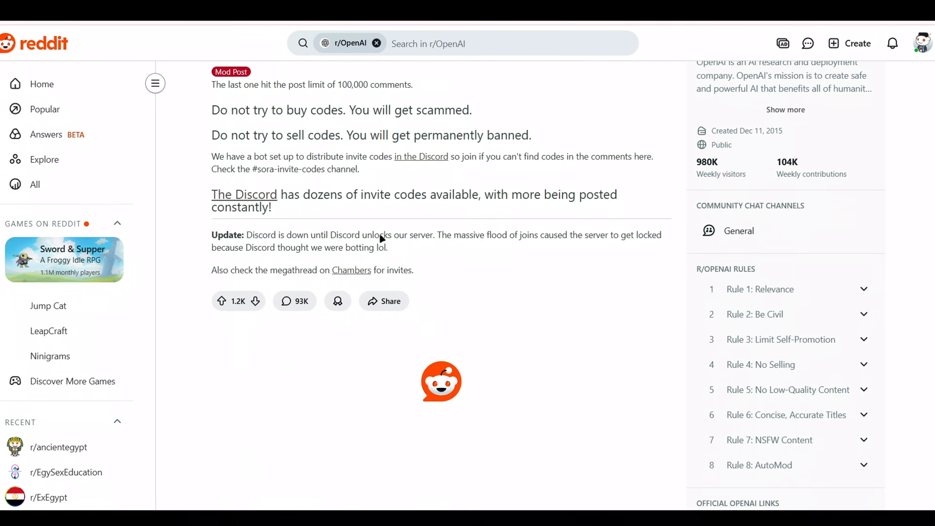
{"action": "scroll", "coordinate": [381, 238], "scroll_direction": "down", "scroll_amount": 5}
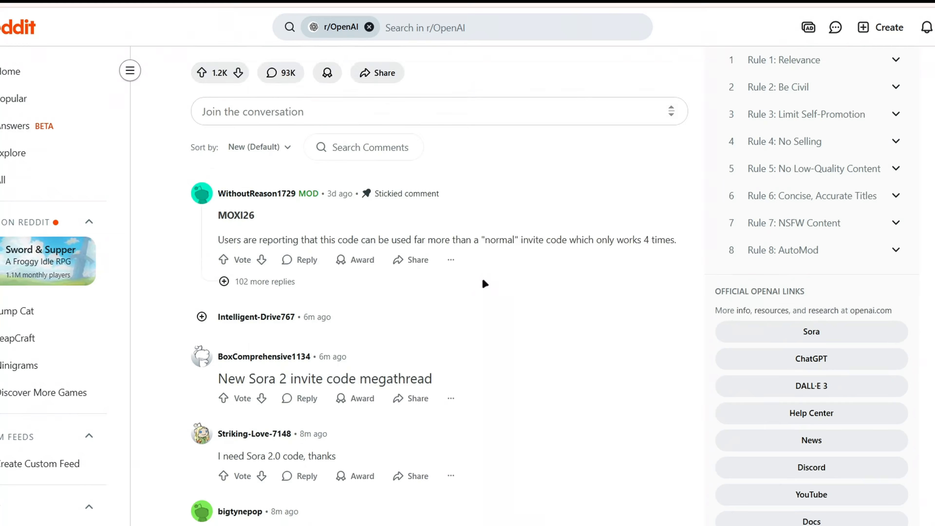
{"action": "scroll", "coordinate": [485, 283], "scroll_direction": "down", "scroll_amount": 2}
{"action": "left_click_drag", "start_coordinate": [368, 261], "coordinate": [338, 257]}
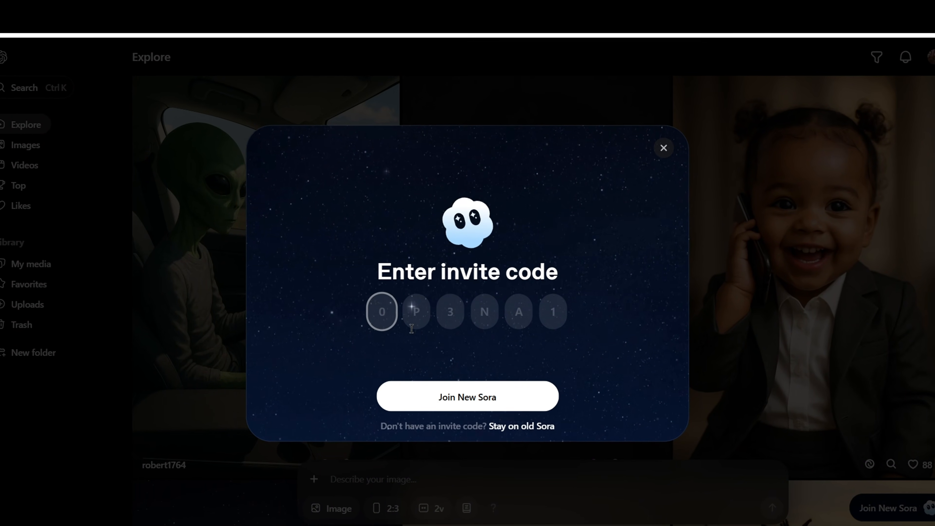
Step: Submit the invite code to join the new Sora and continue past the welcome screen
{"action": "left_click", "coordinate": [445, 399]}
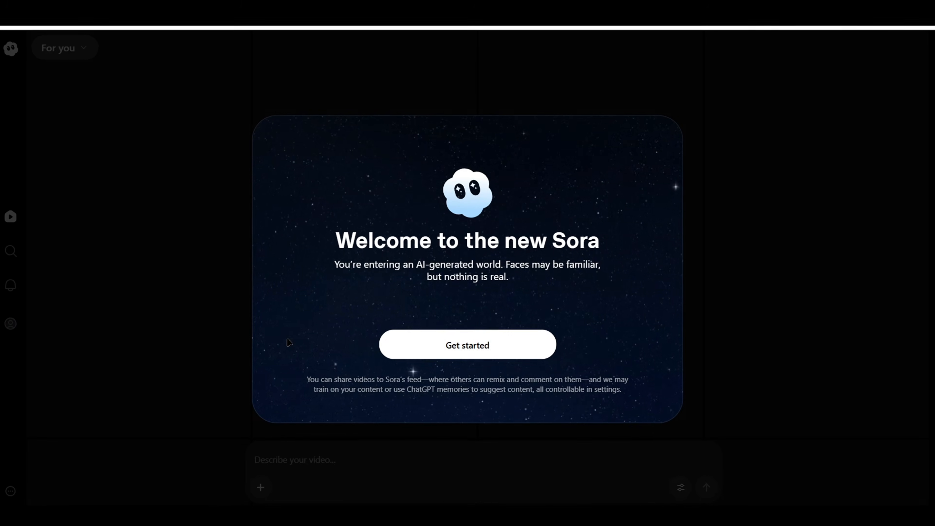
{"action": "left_click", "coordinate": [456, 349]}
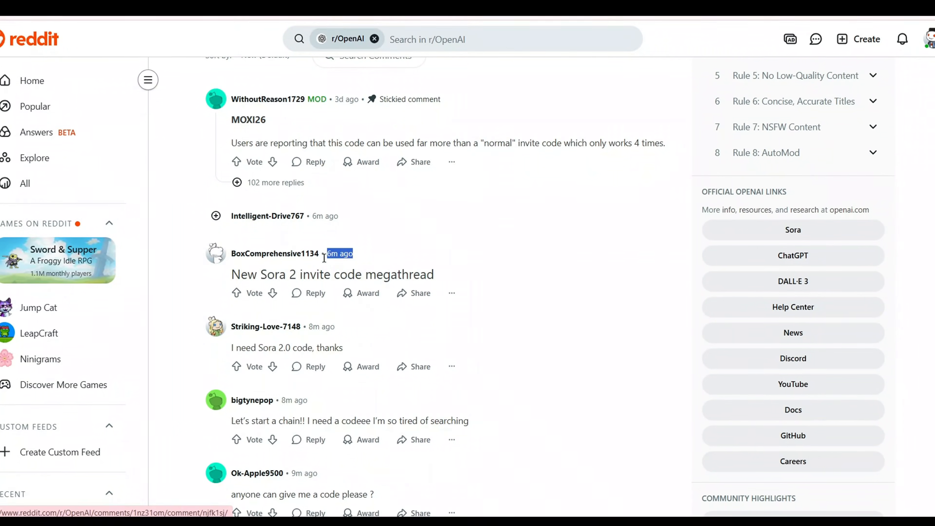
{"action": "left_click", "coordinate": [323, 257]}
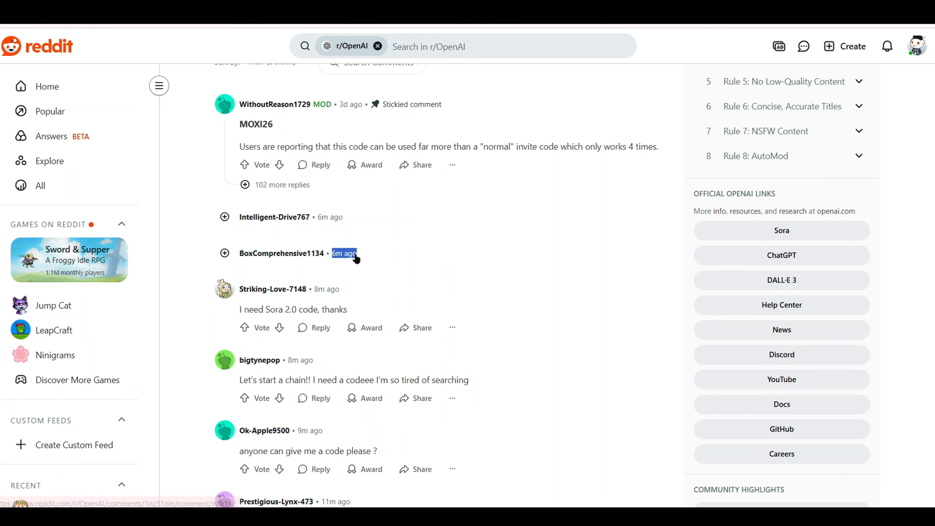
{"action": "left_click", "coordinate": [356, 254]}
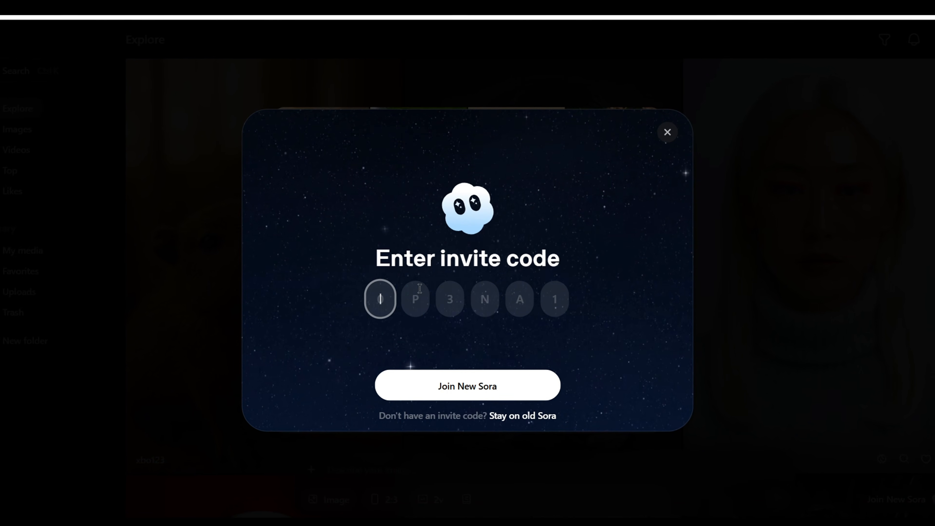
Step: Open Invite friends in the Sora account that has access, and submit its invite code in the other account's join dialog
{"action": "mouse_move", "coordinate": [446, 514]}
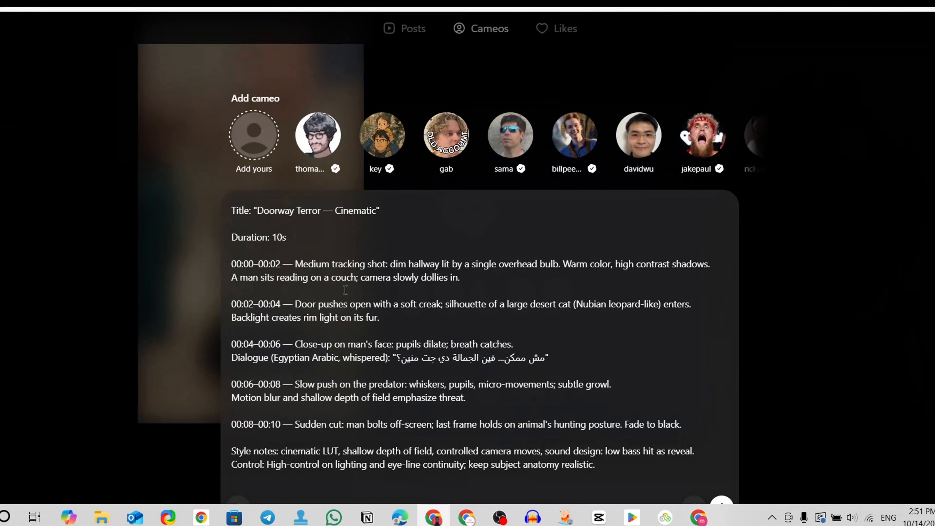
{"action": "left_click", "coordinate": [9, 503]}
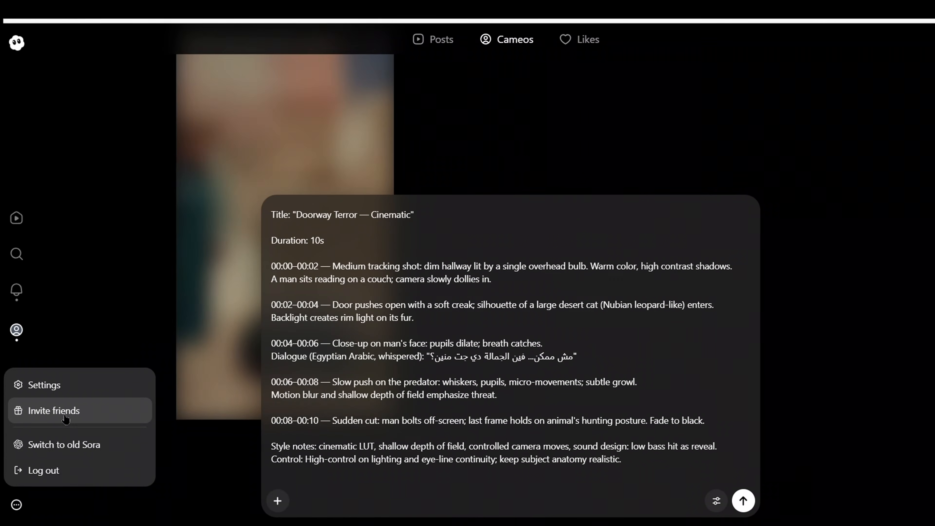
{"action": "left_click", "coordinate": [54, 411]}
{"action": "key", "text": "alt+Tab"}
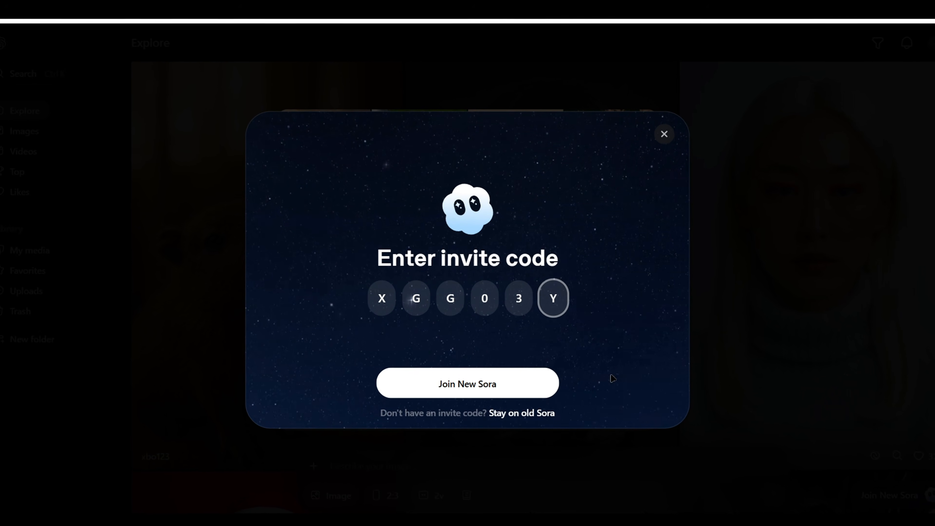
{"action": "left_click", "coordinate": [466, 387]}
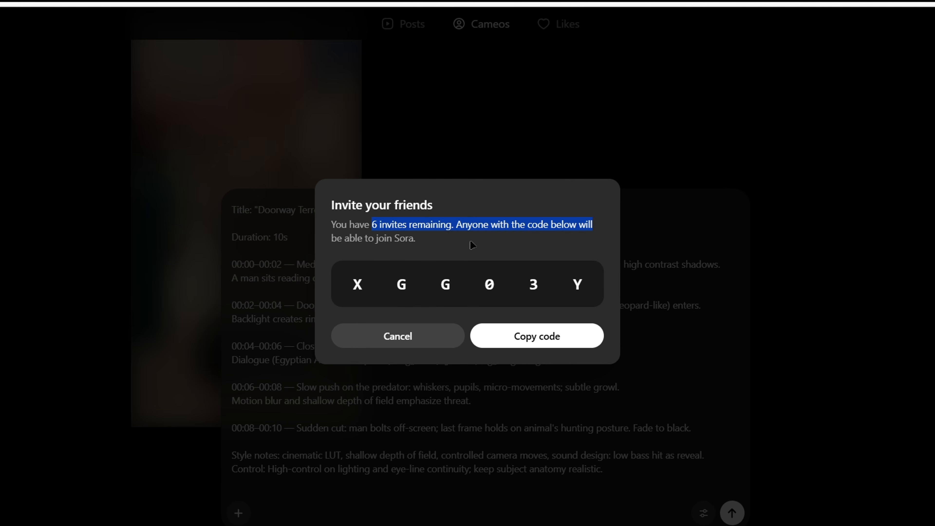
Step: Clear the text selection in the Invite your friends dialog and close the dialog
{"action": "left_click_drag", "start_coordinate": [469, 243], "coordinate": [371, 151]}
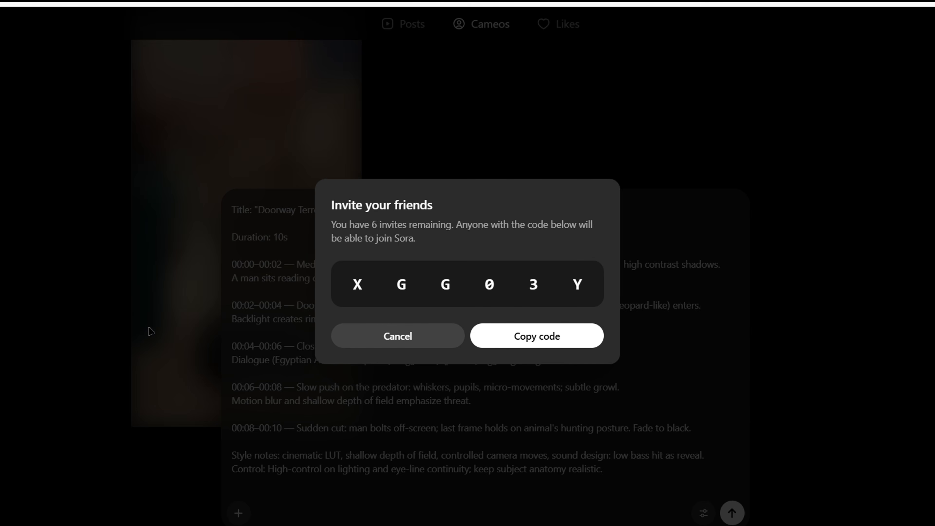
{"action": "left_click", "coordinate": [151, 331]}
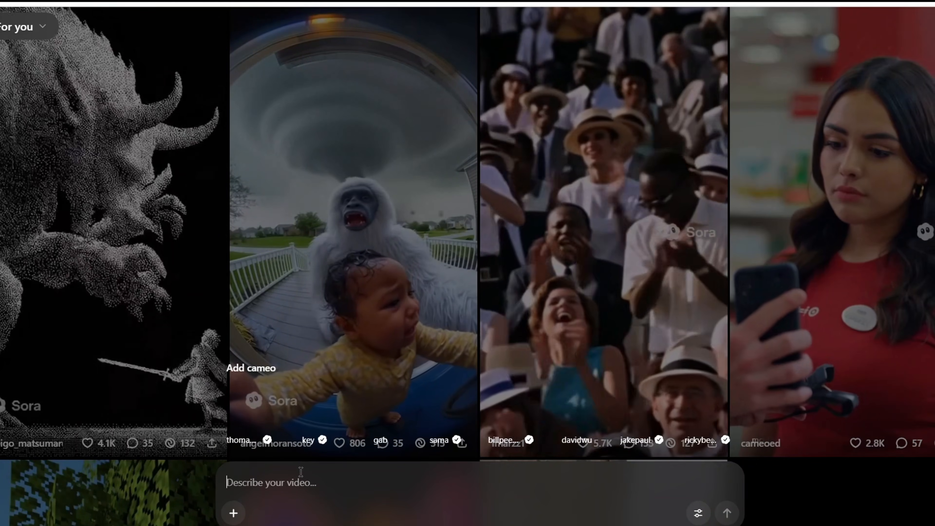
Step: Generate a landscape video from the copied "Egyptian Living Room Intrusion — CCTV" prompt
{"action": "key", "text": "super+v"}
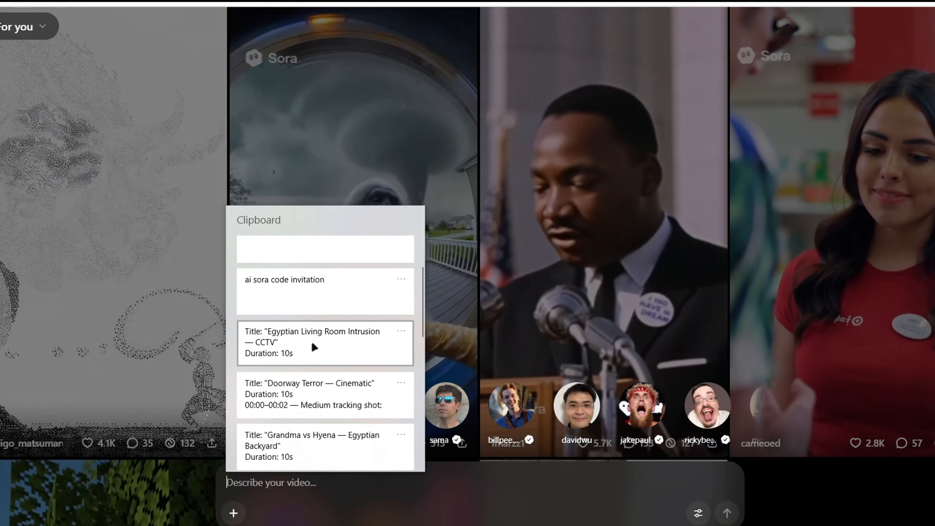
{"action": "left_click", "coordinate": [314, 347]}
{"action": "left_click", "coordinate": [697, 512]}
{"action": "mouse_move", "coordinate": [691, 488]}
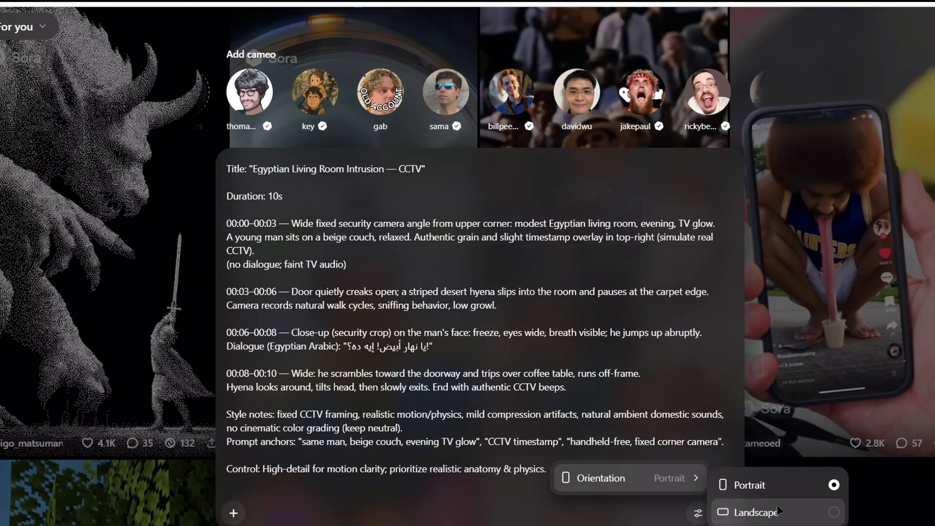
{"action": "left_click", "coordinate": [779, 510]}
{"action": "left_click", "coordinate": [724, 512]}
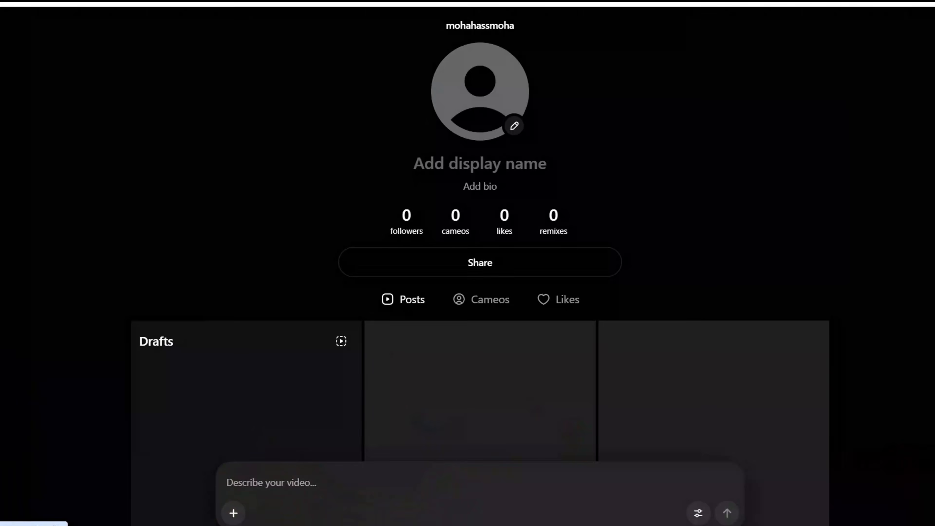
Step: Check the progress of the generated video under the profile's drafts
{"action": "scroll", "coordinate": [703, 234], "scroll_direction": "down", "scroll_amount": 7}
{"action": "scroll", "coordinate": [540, 290], "scroll_direction": "up", "scroll_amount": 1}
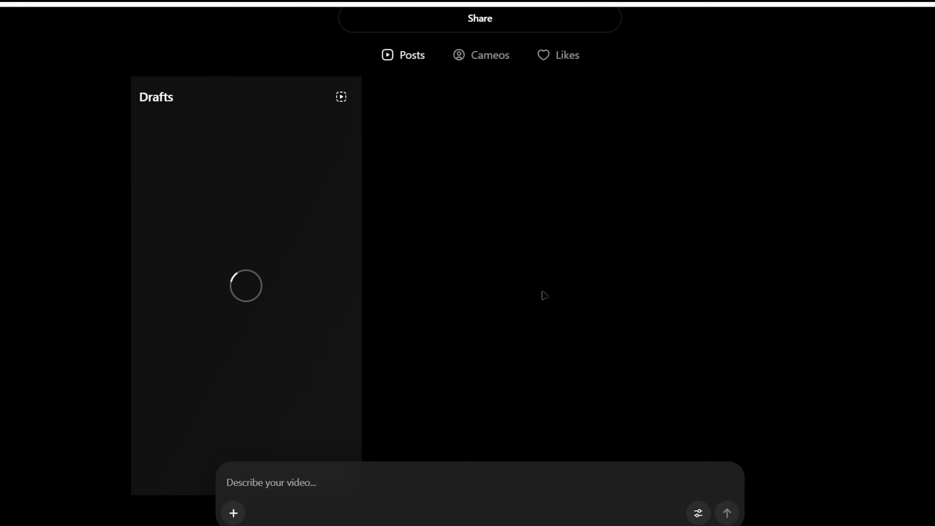
{"action": "scroll", "coordinate": [540, 290], "scroll_direction": "down", "scroll_amount": 1}
{"action": "scroll", "coordinate": [443, 142], "scroll_direction": "up", "scroll_amount": 3}
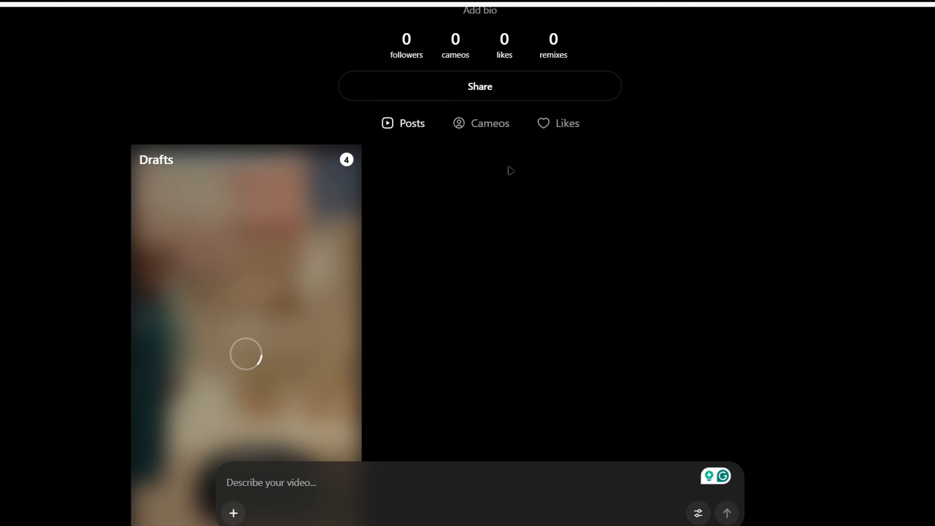
{"action": "scroll", "coordinate": [601, 258], "scroll_direction": "down", "scroll_amount": 3}
{"action": "scroll", "coordinate": [651, 296], "scroll_direction": "up", "scroll_amount": 3}
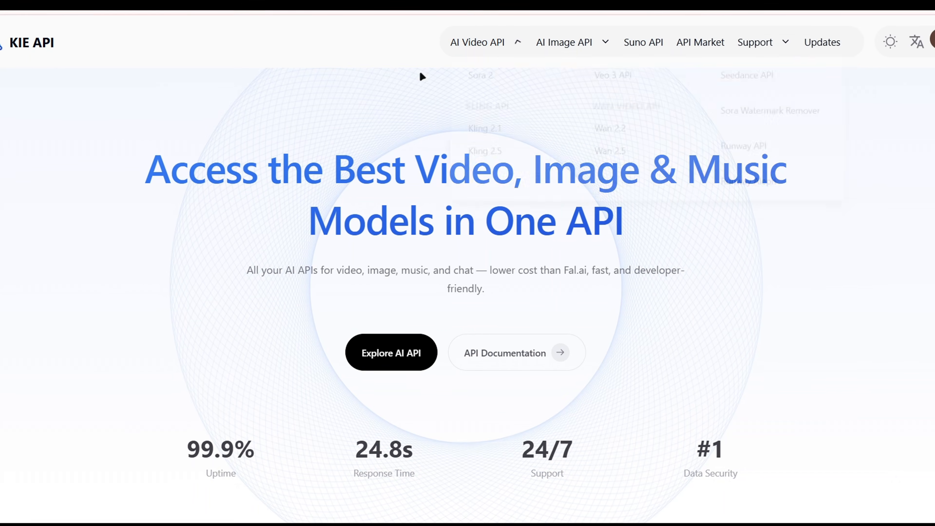
Step: Open the Sora 2 video model page on the KIE API site
{"action": "mouse_move", "coordinate": [507, 42]}
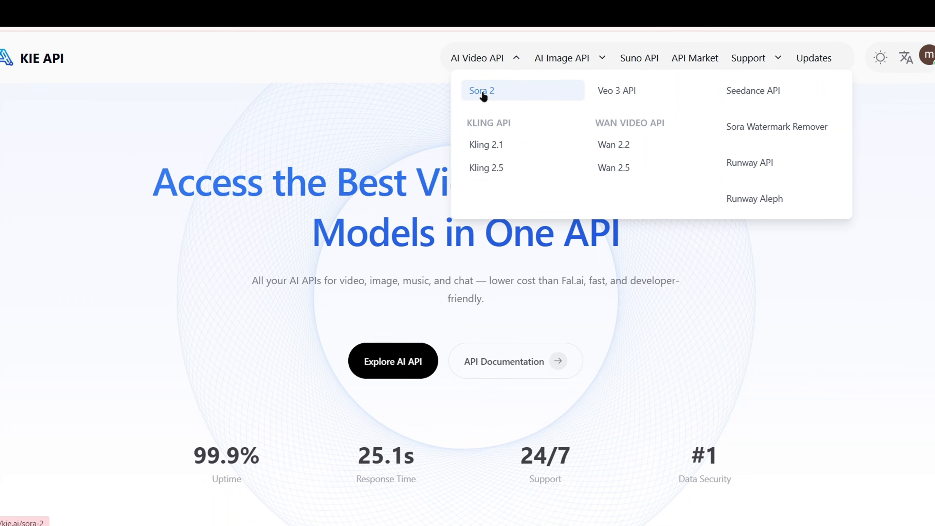
{"action": "left_click", "coordinate": [482, 99]}
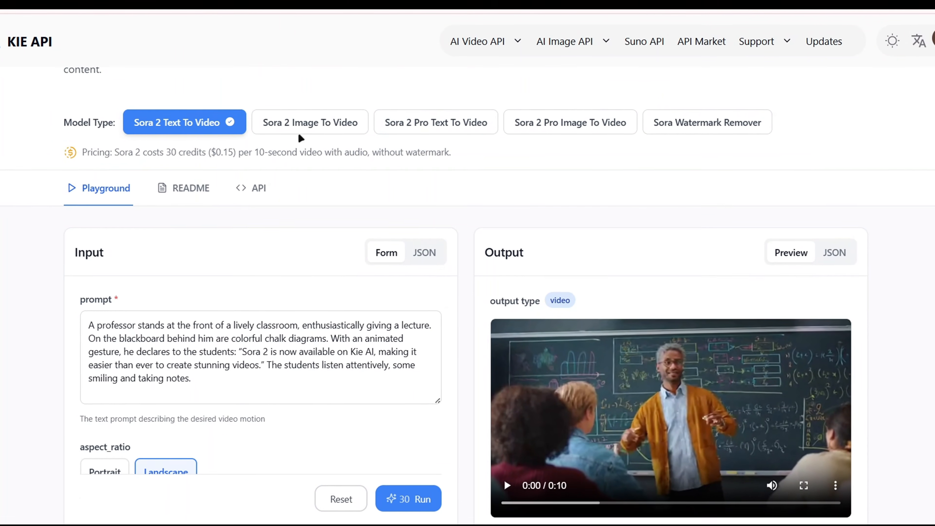
Step: Select the Sora 2 Pro Text To Video model and review its pricing, aspect ratio, duration, size and watermark options
{"action": "left_click", "coordinate": [436, 122]}
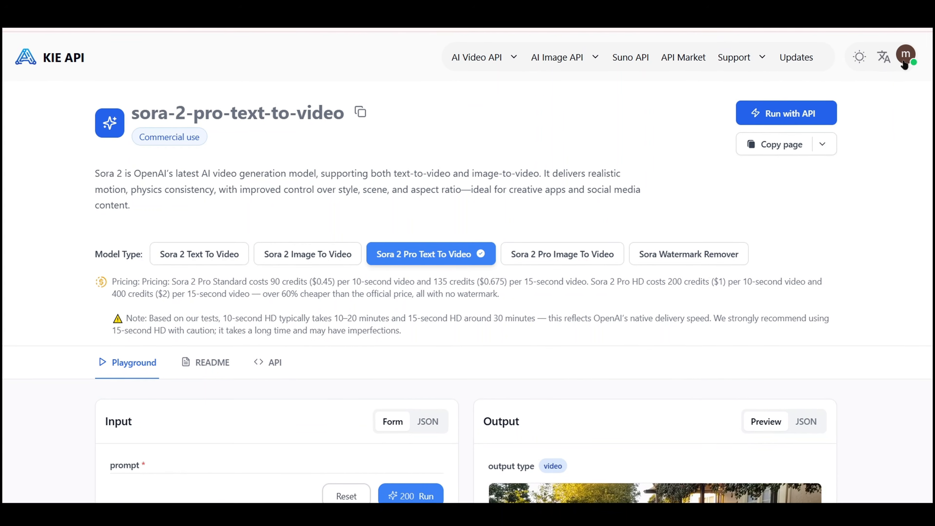
{"action": "scroll", "coordinate": [190, 270], "scroll_direction": "down", "scroll_amount": 3}
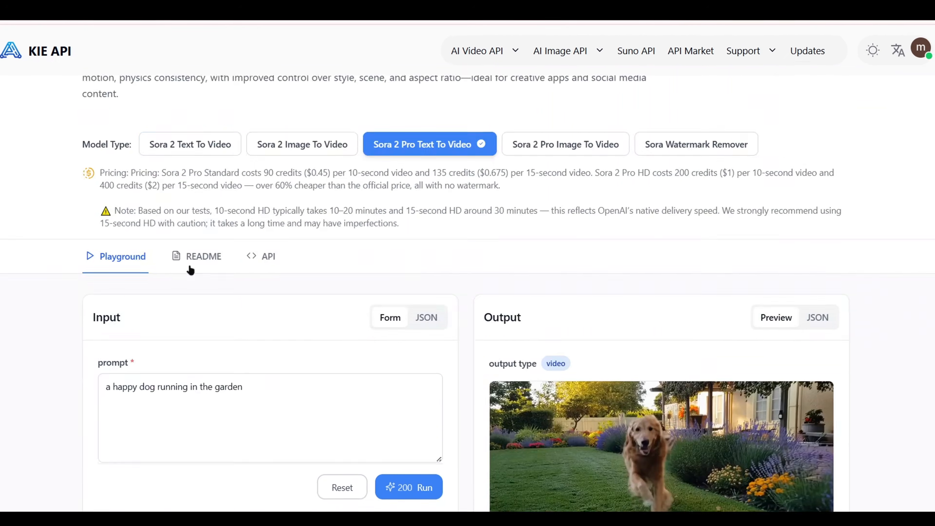
{"action": "scroll", "coordinate": [77, 261], "scroll_direction": "down", "scroll_amount": 6}
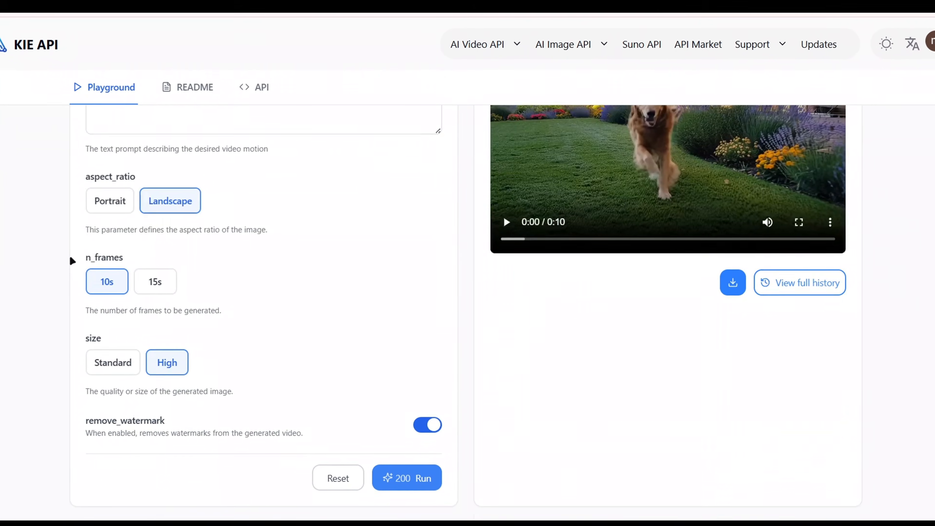
{"action": "scroll", "coordinate": [67, 259], "scroll_direction": "up", "scroll_amount": 4}
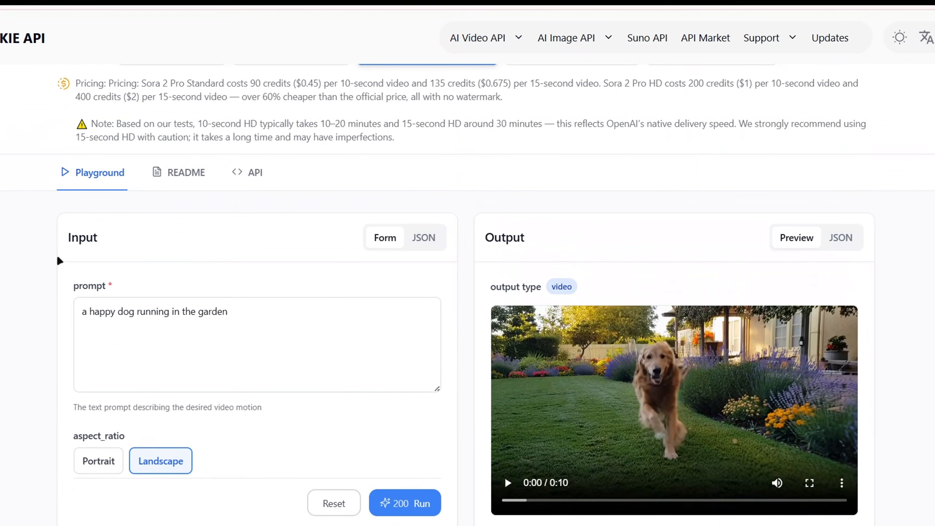
{"action": "scroll", "coordinate": [60, 261], "scroll_direction": "up", "scroll_amount": 4}
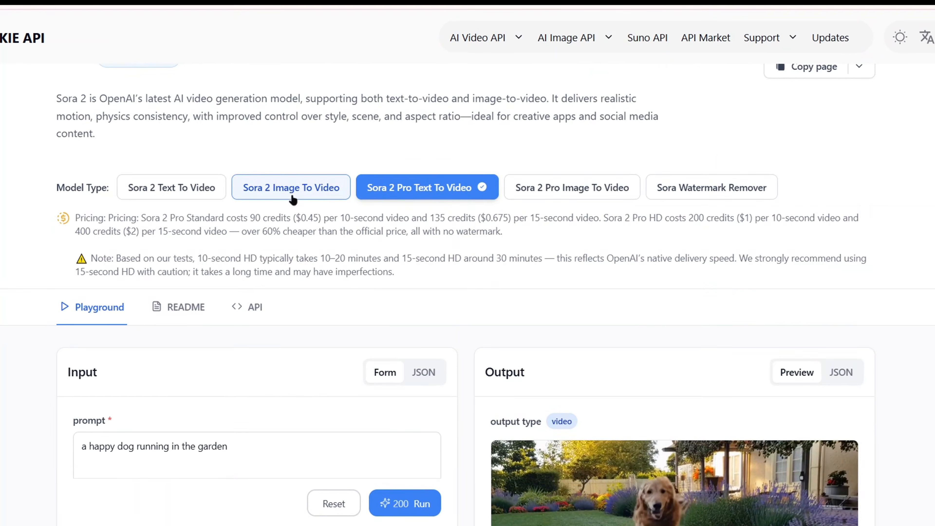
Step: Select the Sora 2 Image To Video model and review its pricing and input form
{"action": "left_click", "coordinate": [293, 192]}
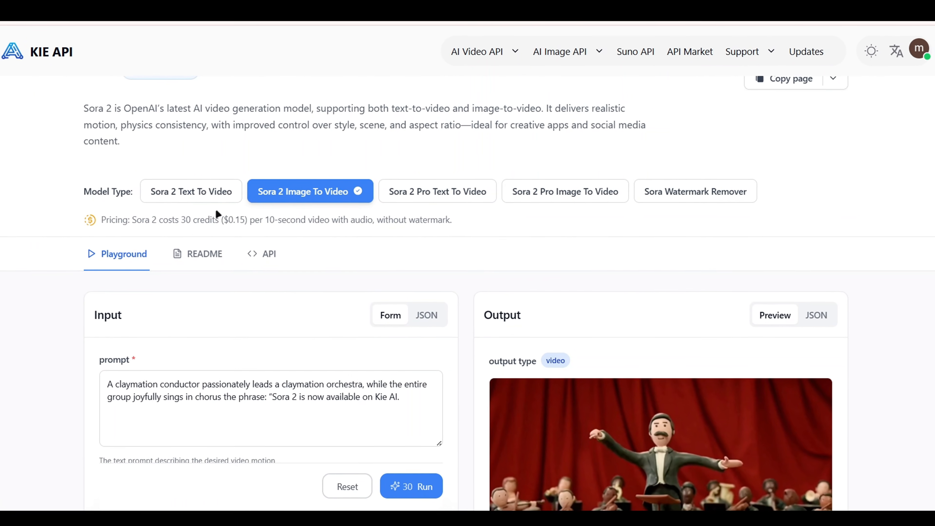
{"action": "scroll", "coordinate": [74, 241], "scroll_direction": "down", "scroll_amount": 3}
{"action": "scroll", "coordinate": [111, 232], "scroll_direction": "up", "scroll_amount": 3}
Step: Select the Sora 2 Text To Video model and replace its sample prompt with the copied Egyptian living room CCTV prompt
{"action": "left_click", "coordinate": [212, 194]}
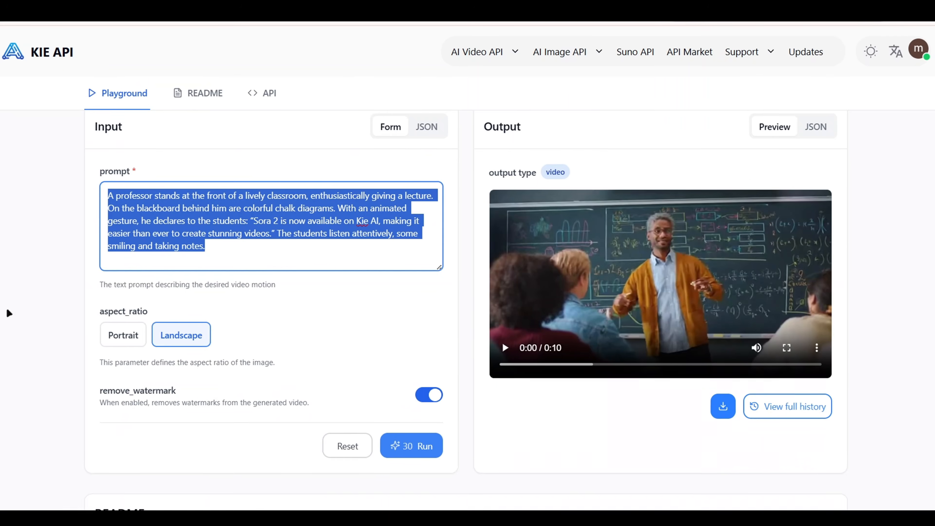
{"action": "scroll", "coordinate": [7, 313], "scroll_direction": "up", "scroll_amount": 2}
{"action": "right_click", "coordinate": [210, 297]}
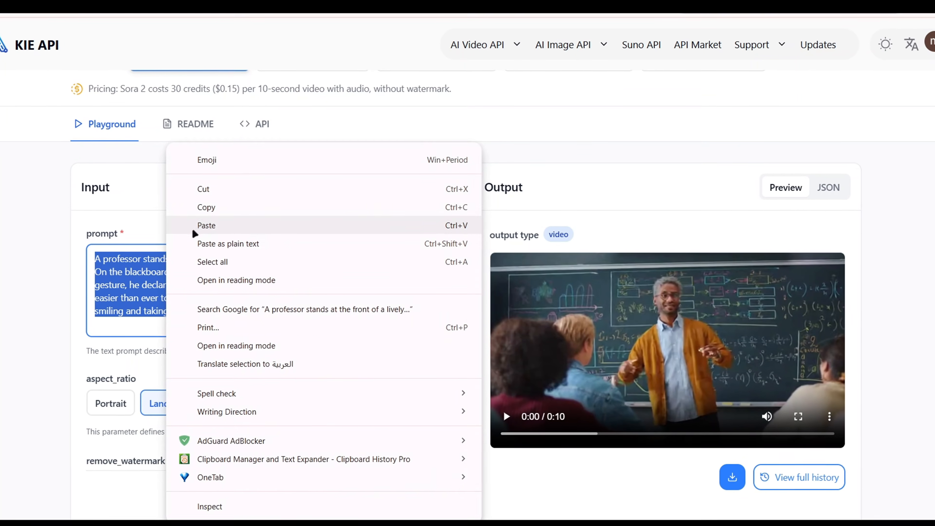
{"action": "left_click", "coordinate": [206, 224]}
{"action": "scroll", "coordinate": [248, 302], "scroll_direction": "down", "scroll_amount": 5}
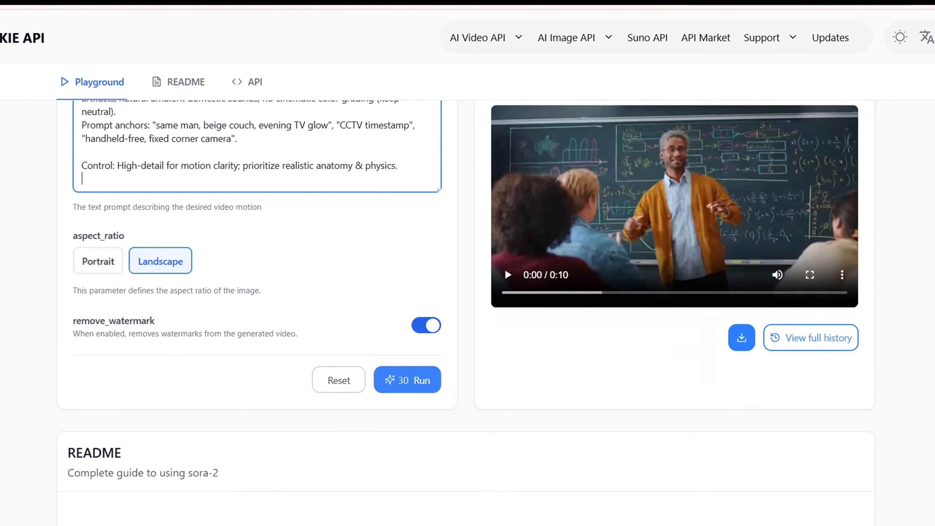
Step: Generate the landscape video from the Egyptian living room CCTV prompt and watch the result in full screen
{"action": "left_click", "coordinate": [418, 333]}
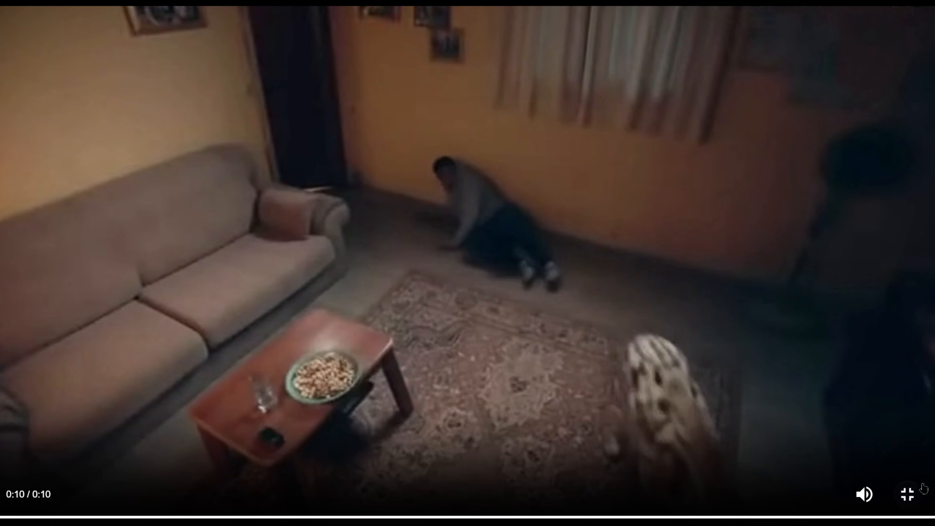
{"action": "left_click", "coordinate": [923, 486]}
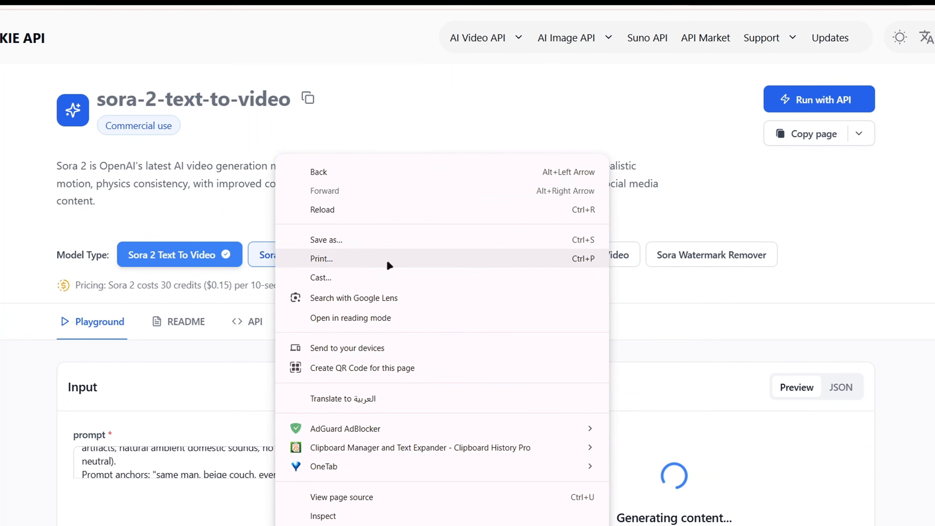
Step: Set up Sora 2 Image To Video with the baby chick and kitten picture and its prompt, replacing the sample image and text
{"action": "left_click", "coordinate": [265, 255]}
{"action": "scroll", "coordinate": [559, 205], "scroll_direction": "down", "scroll_amount": 3}
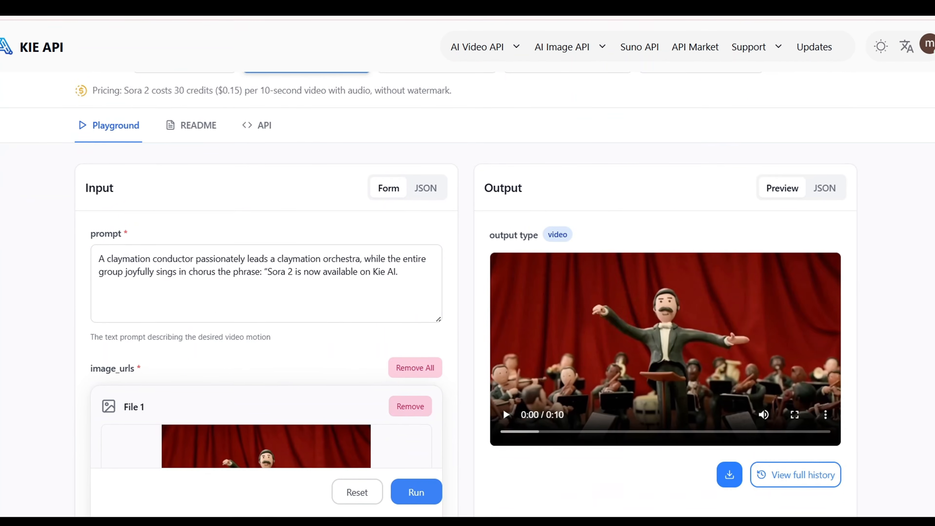
{"action": "scroll", "coordinate": [67, 330], "scroll_direction": "down", "scroll_amount": 2}
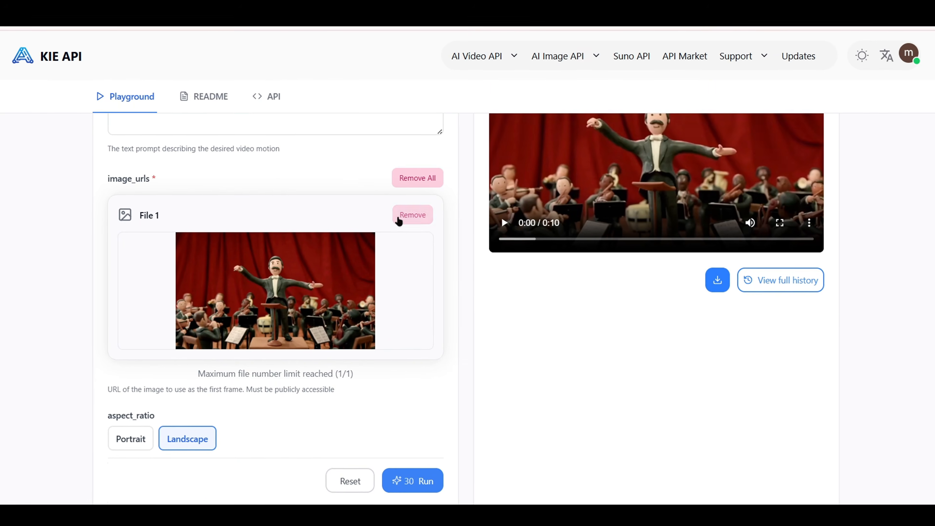
{"action": "left_click", "coordinate": [399, 221]}
{"action": "left_click", "coordinate": [272, 302]}
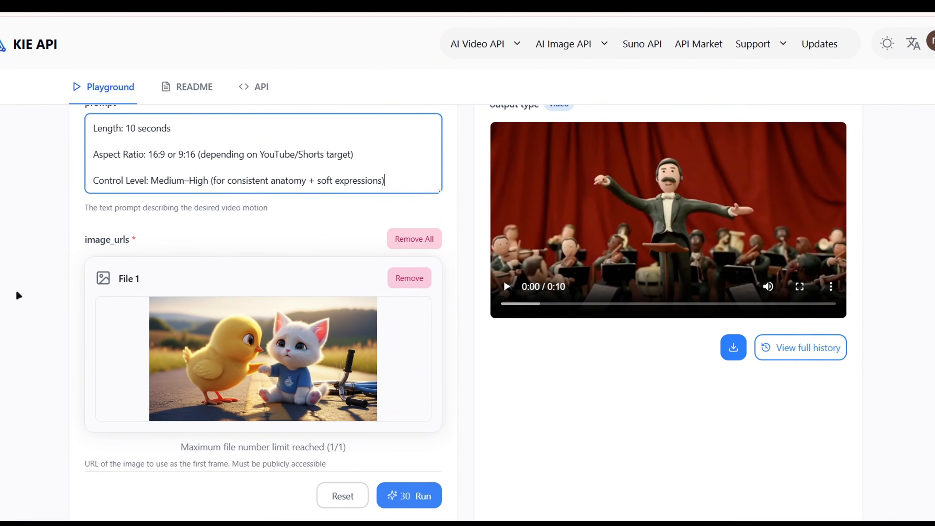
{"action": "scroll", "coordinate": [516, 331], "scroll_direction": "down", "scroll_amount": 3}
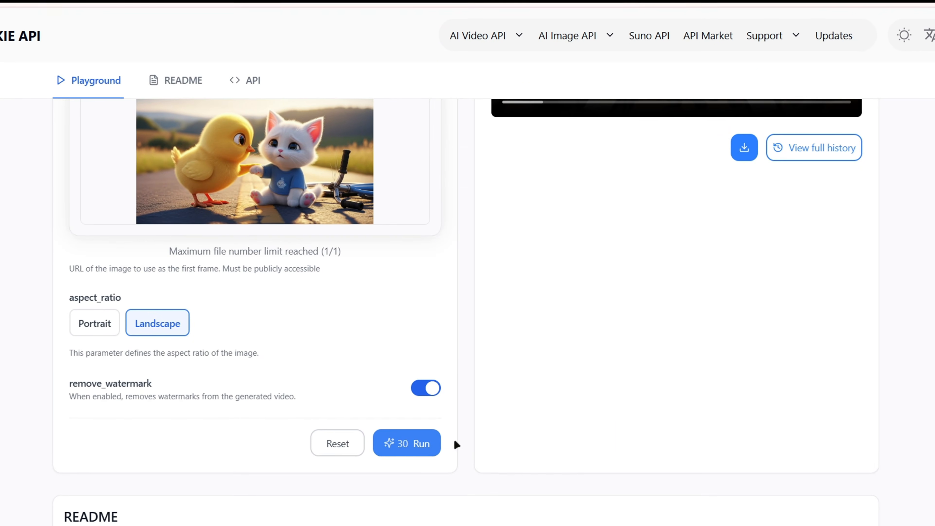
{"action": "scroll", "coordinate": [518, 376], "scroll_direction": "up", "scroll_amount": 5}
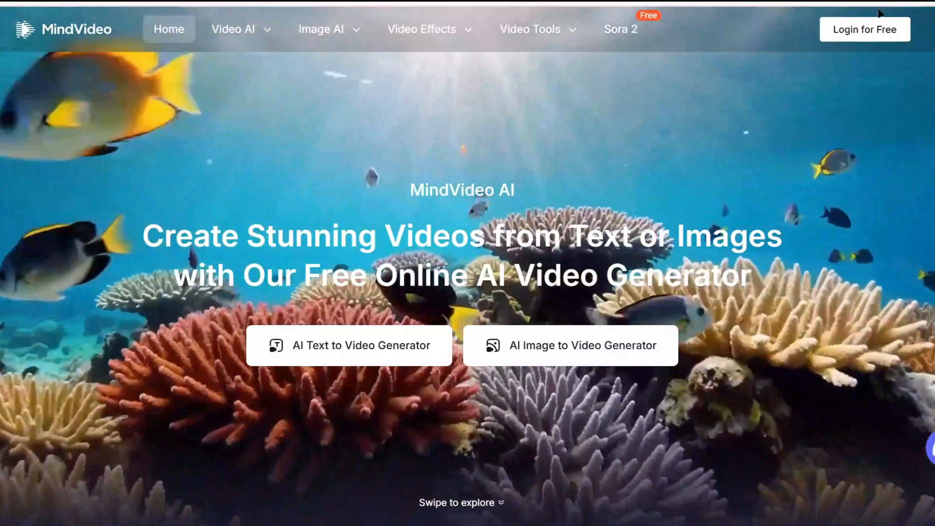
Step: Log in to the MindVideo website and open its free Sora 2 text-to-video generator
{"action": "left_click", "coordinate": [806, 31]}
{"action": "left_click", "coordinate": [806, 186]}
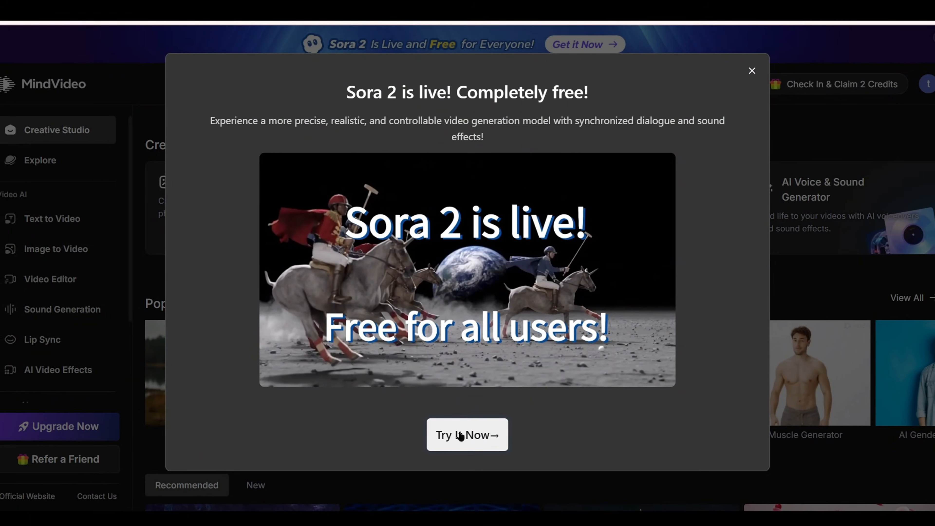
{"action": "left_click", "coordinate": [460, 435]}
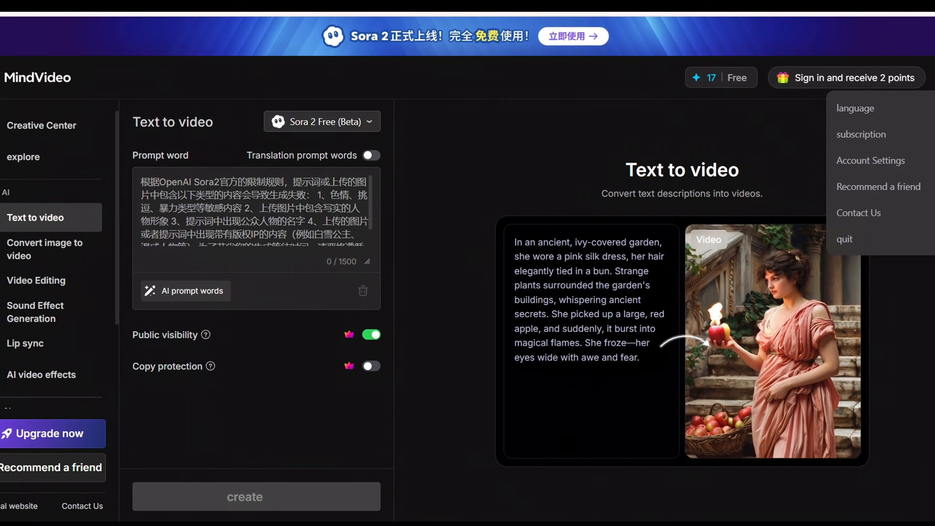
Step: Set the MindVideo interface language to English
{"action": "mouse_move", "coordinate": [876, 112]}
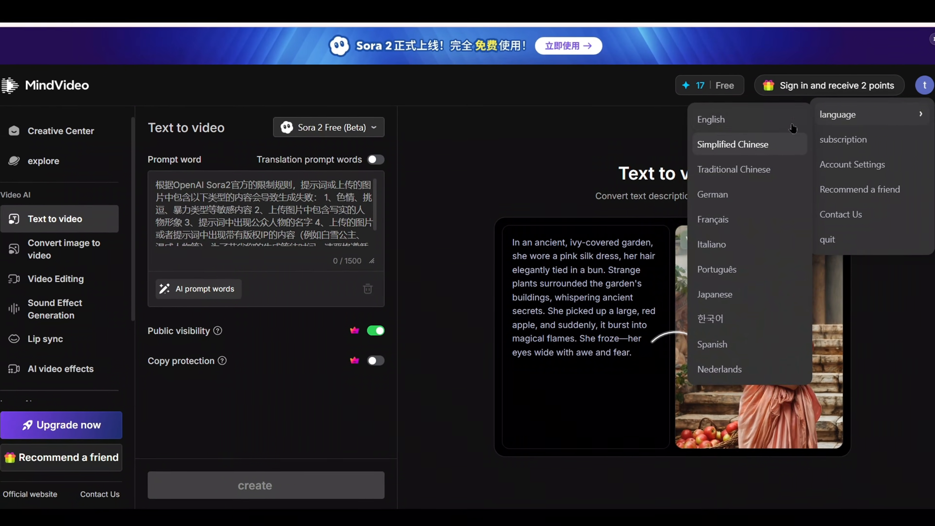
{"action": "left_click", "coordinate": [722, 125]}
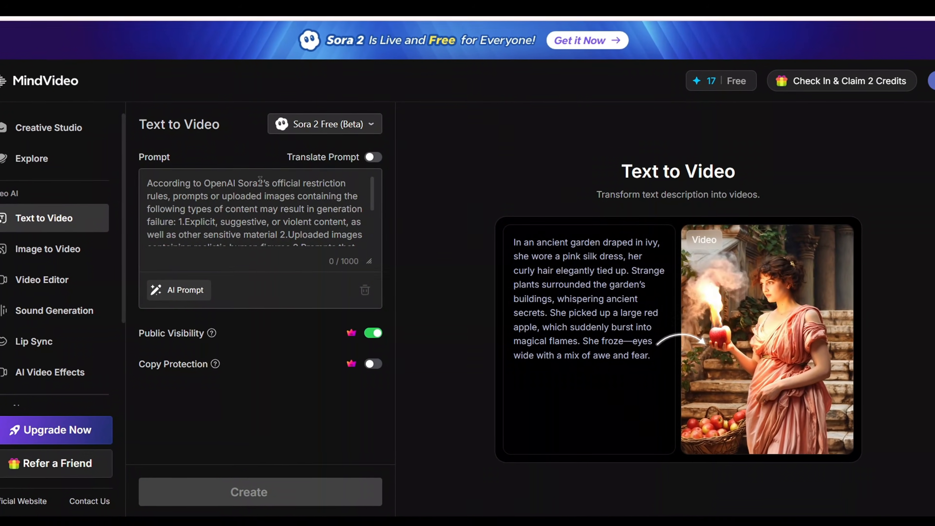
Step: Try the Sora 2 (Beta) model for the baby chick and kitten prompt and dismiss the subscription plan offer
{"action": "left_click", "coordinate": [331, 129]}
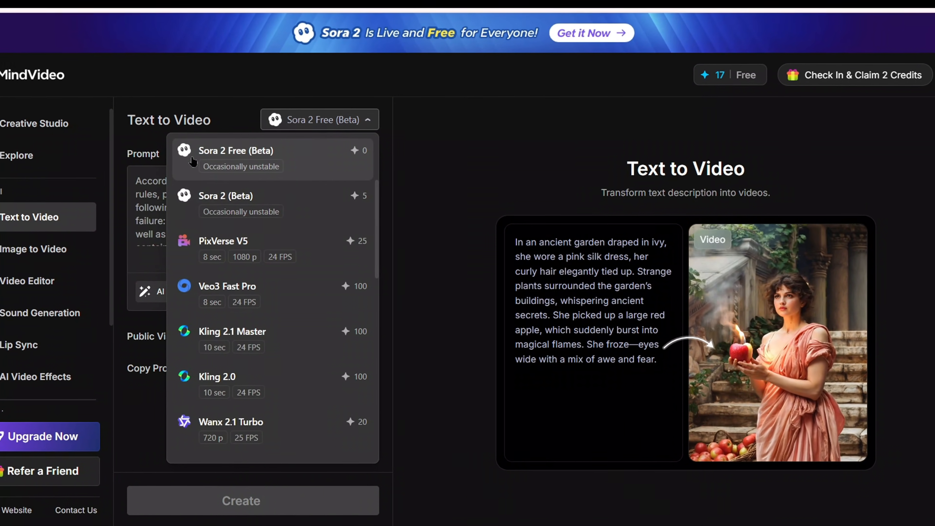
{"action": "left_click", "coordinate": [310, 195]}
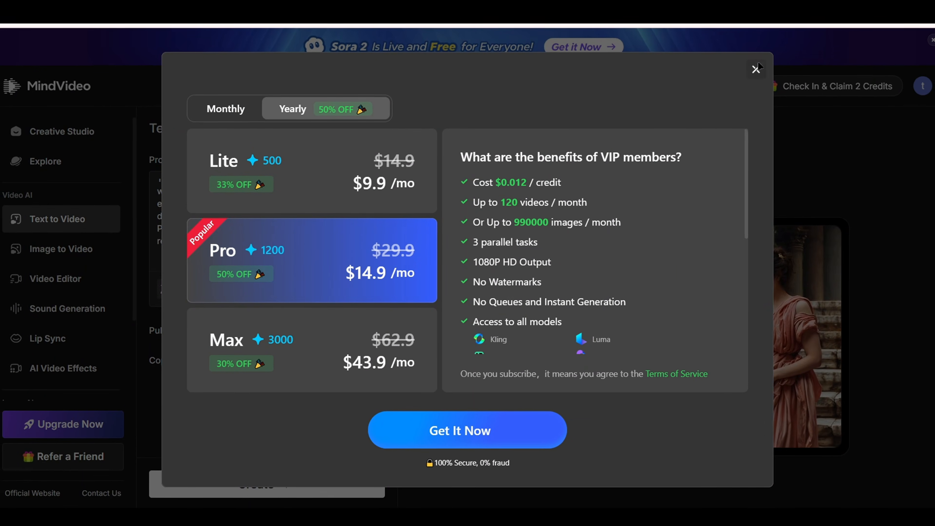
{"action": "left_click", "coordinate": [755, 69]}
Step: Check the free account's regular and specific credits and return to the prompt
{"action": "mouse_move", "coordinate": [733, 88]}
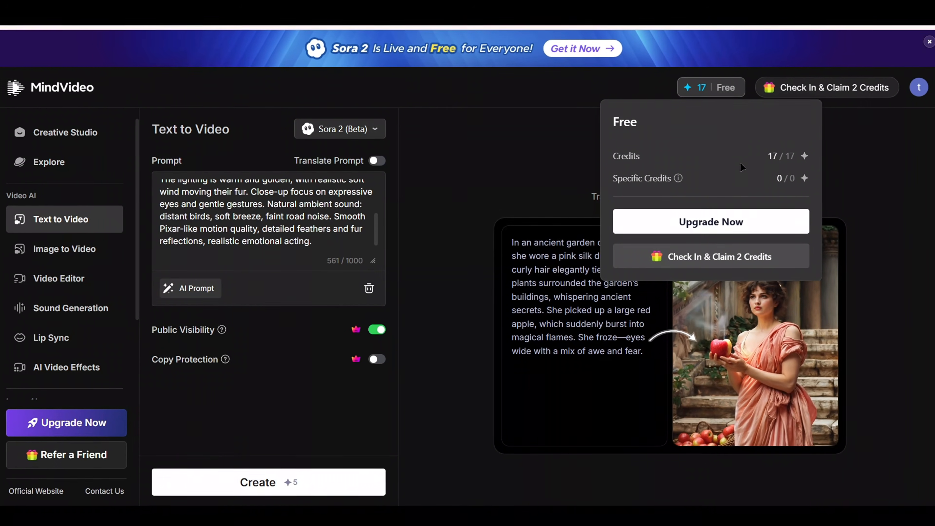
{"action": "left_click_drag", "start_coordinate": [676, 178], "coordinate": [606, 177]}
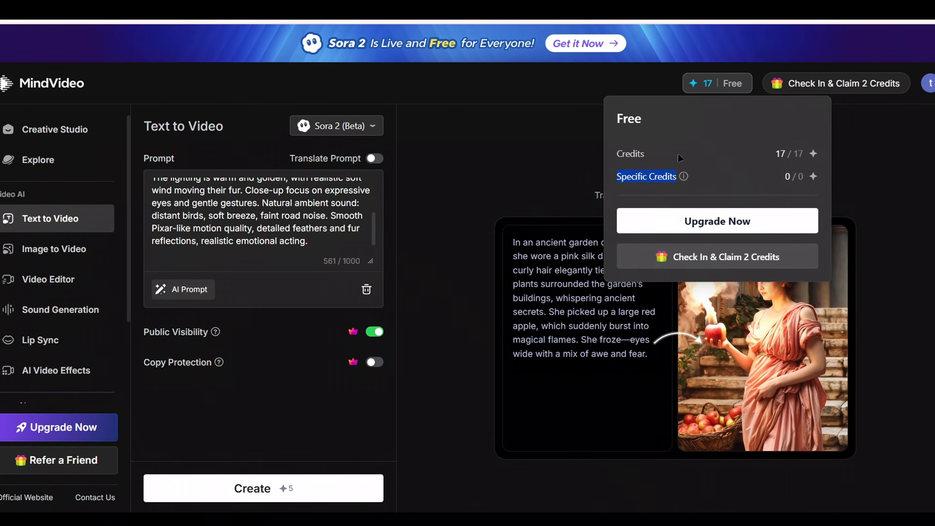
{"action": "left_click", "coordinate": [323, 235]}
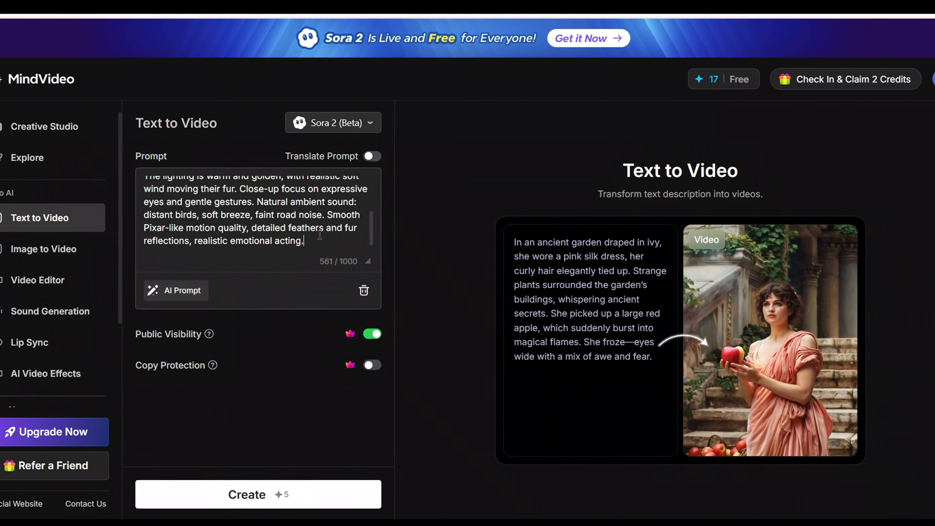
{"action": "left_click_drag", "start_coordinate": [319, 236], "coordinate": [288, 227]}
Step: Select the Sora 2 Free (Beta) model and start creating the video from the baby chick and kitten prompt
{"action": "left_click", "coordinate": [333, 122]}
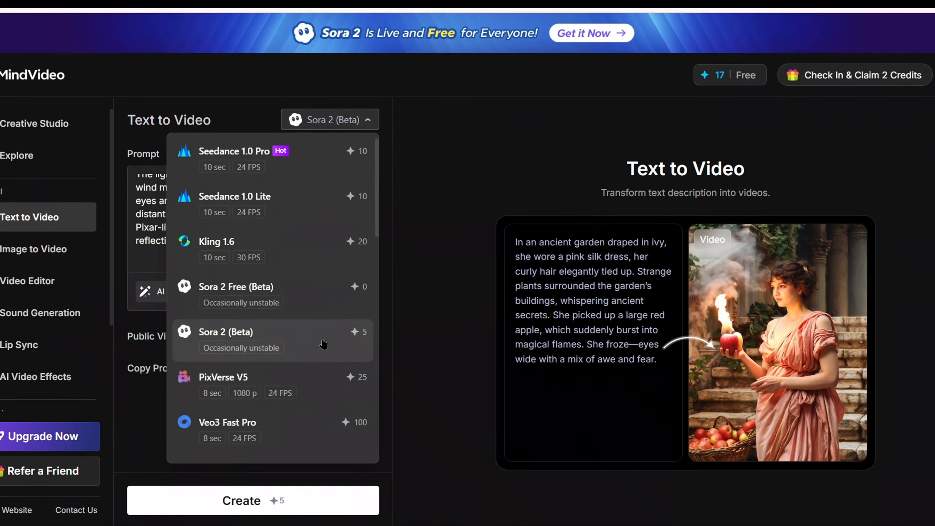
{"action": "left_click", "coordinate": [243, 291]}
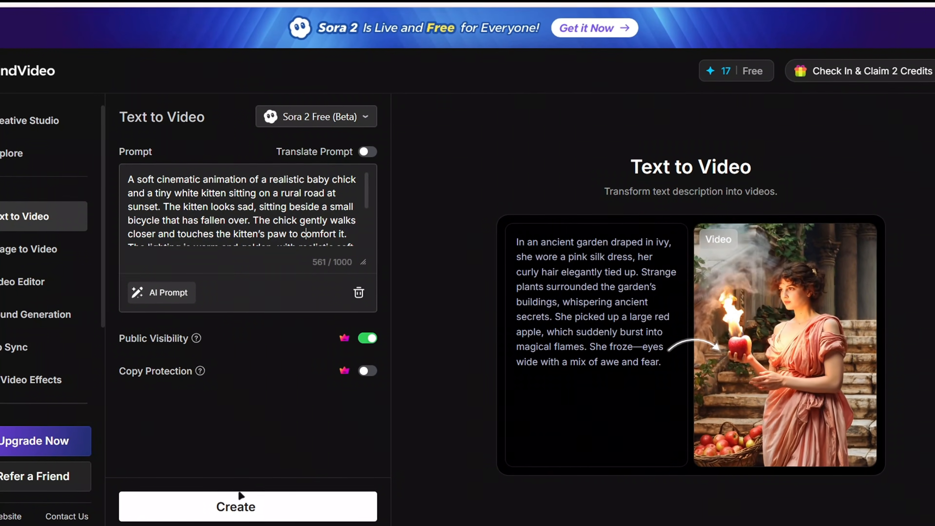
{"action": "left_click", "coordinate": [240, 503]}
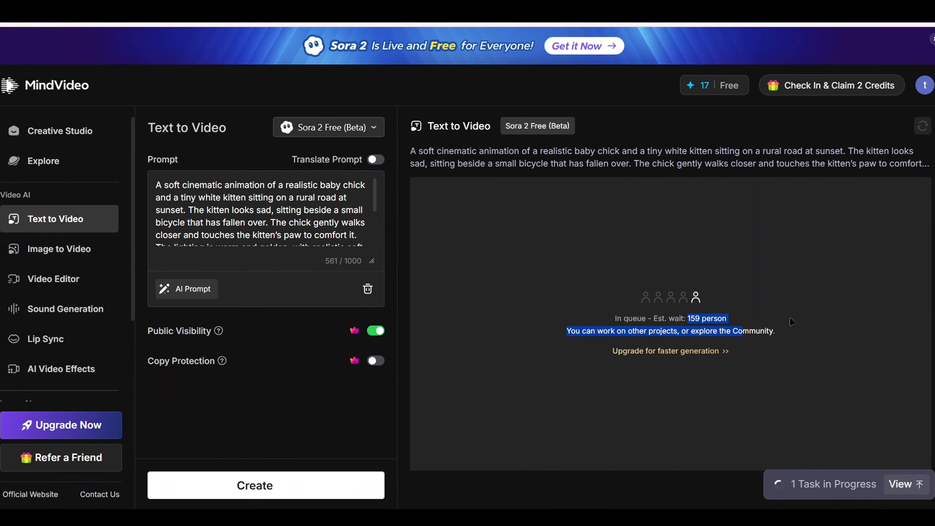
Step: Check the estimated queue wait and watch the finished baby chick and kitten video in full screen
{"action": "left_click", "coordinate": [795, 312]}
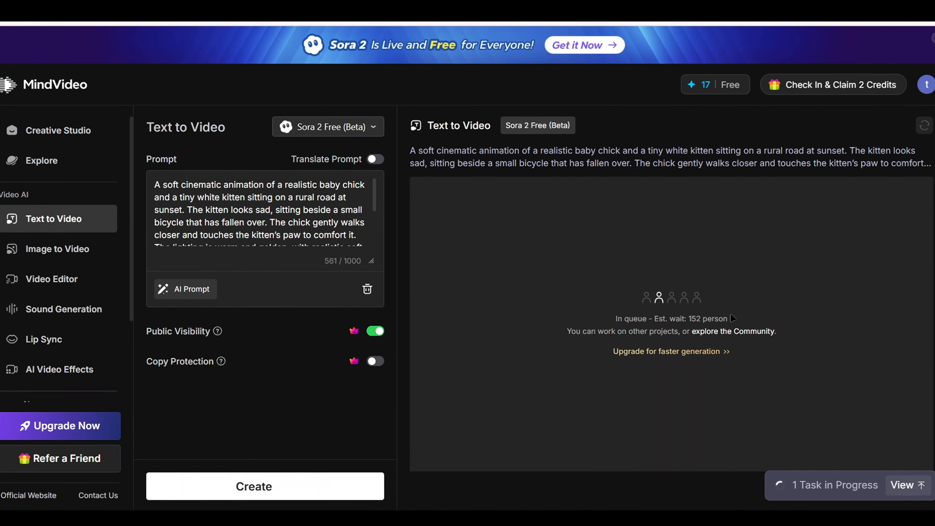
{"action": "left_click_drag", "start_coordinate": [726, 315], "coordinate": [665, 318]}
{"action": "left_click", "coordinate": [579, 325]}
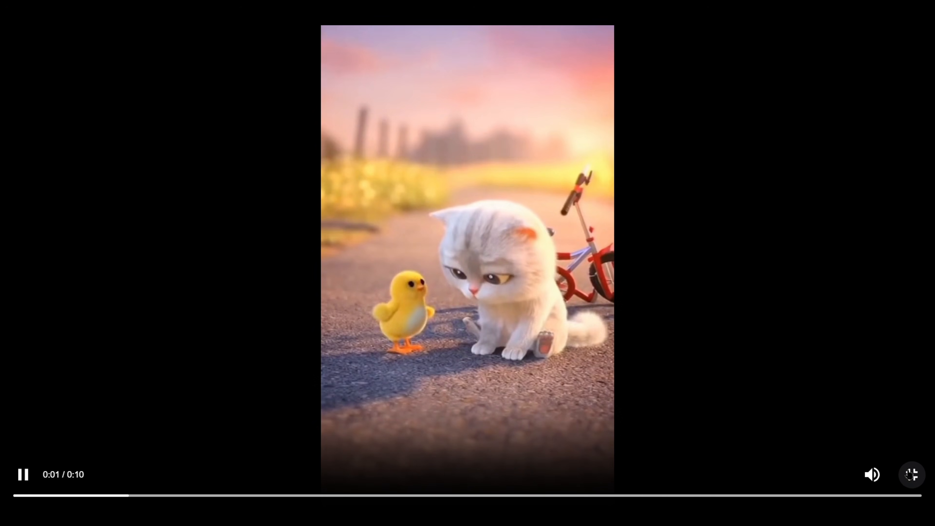
{"action": "left_click", "coordinate": [910, 474]}
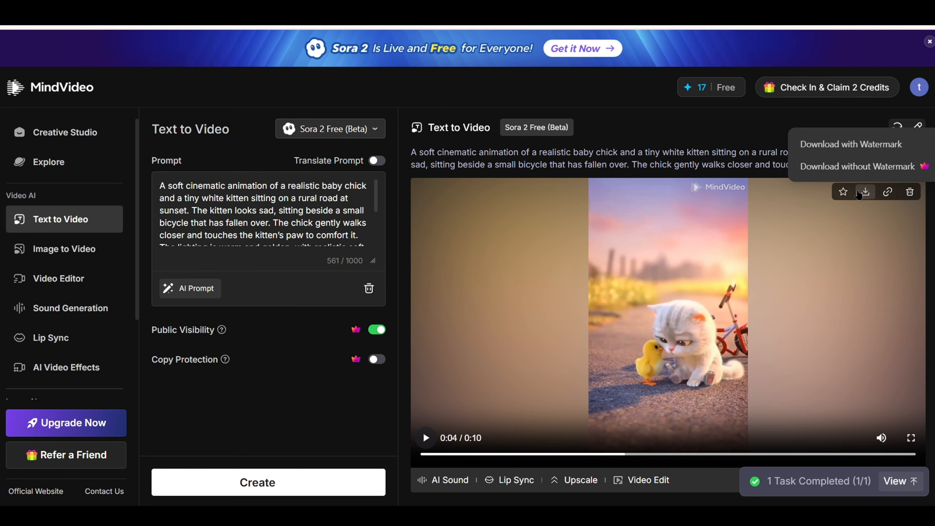